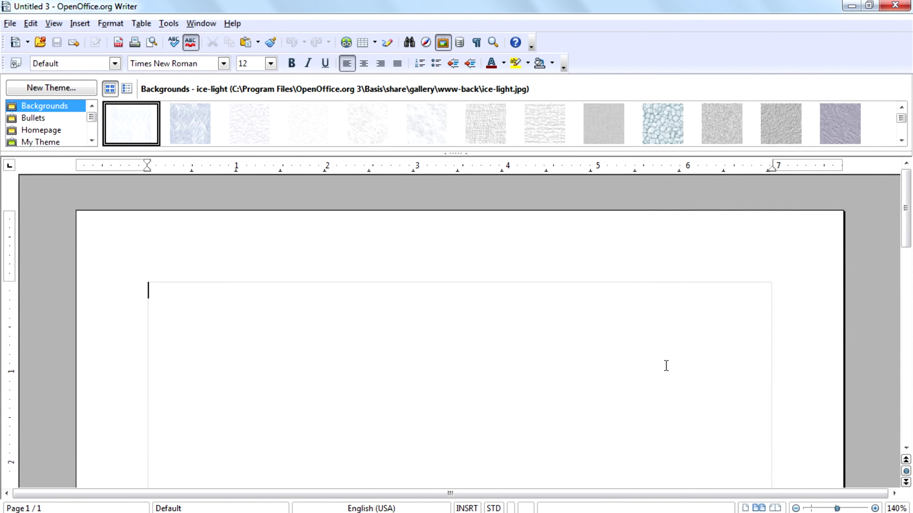
- Insert a default chart object into the blank Writer page
{"action": "left_click", "coordinate": [80, 23]}
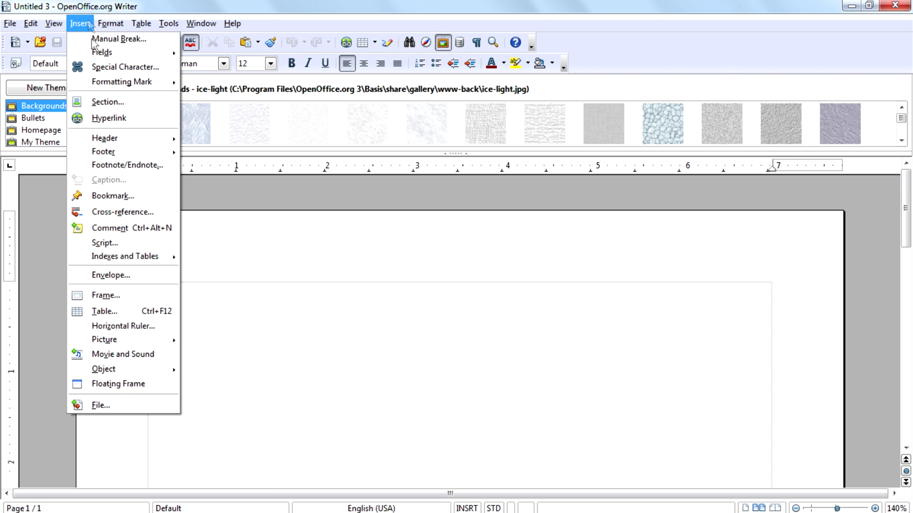
{"action": "mouse_move", "coordinate": [103, 369]}
{"action": "left_click", "coordinate": [214, 450]}
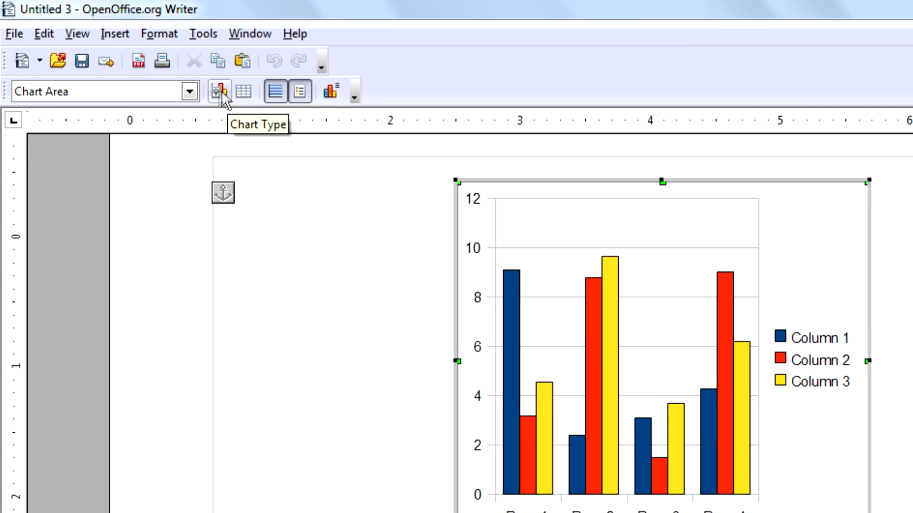
- Make the chart a Column type with simple 3-D look and cylinder-shaped columns
{"action": "left_click", "coordinate": [221, 92]}
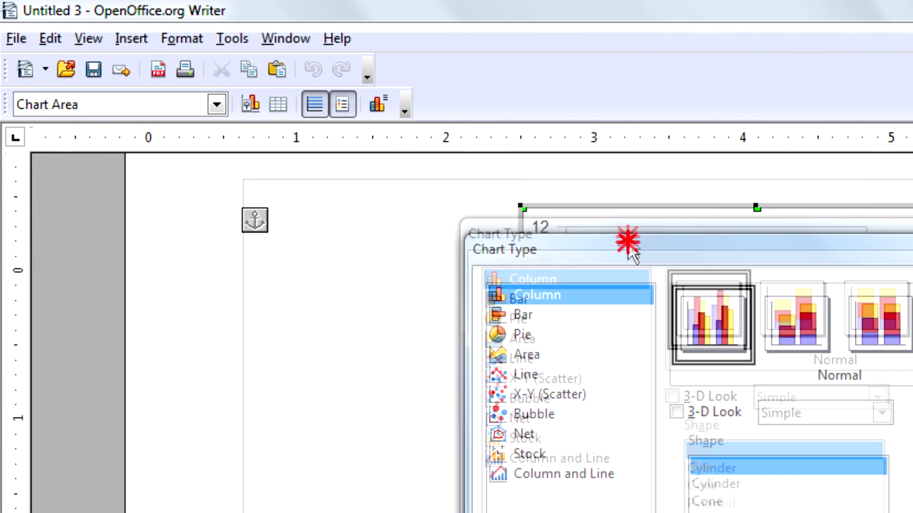
{"action": "left_click", "coordinate": [535, 297]}
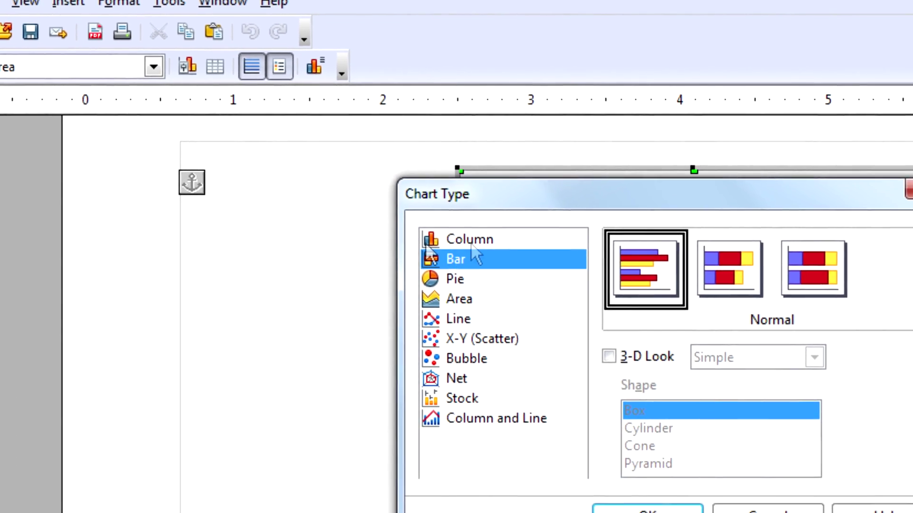
{"action": "left_click", "coordinate": [542, 279]}
{"action": "left_click", "coordinate": [549, 320]}
{"action": "left_click", "coordinate": [667, 321]}
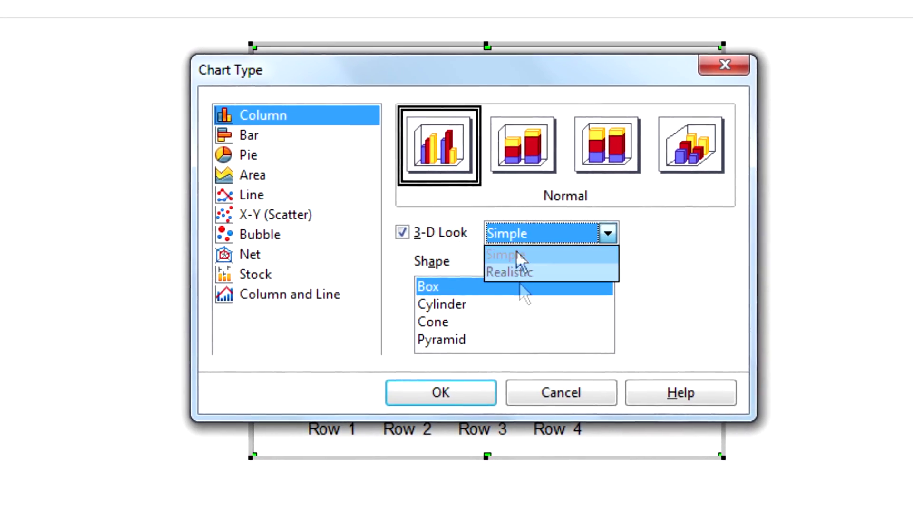
{"action": "left_click", "coordinate": [663, 339]}
{"action": "left_click", "coordinate": [499, 301]}
{"action": "left_click", "coordinate": [437, 387]}
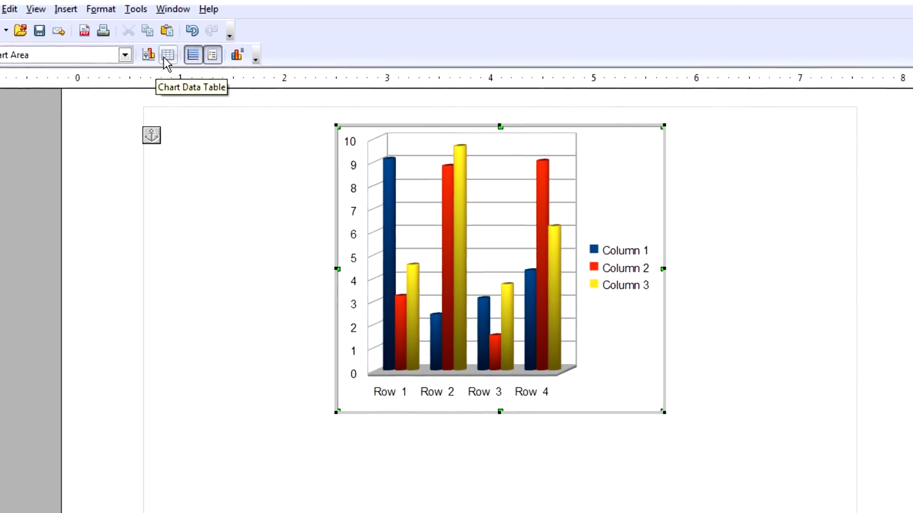
- In the Chart Data Table, rename categories Row 1–3 to silver, gold and platinum
{"action": "left_click", "coordinate": [165, 51]}
{"action": "left_click_drag", "start_coordinate": [447, 176], "coordinate": [679, 218]}
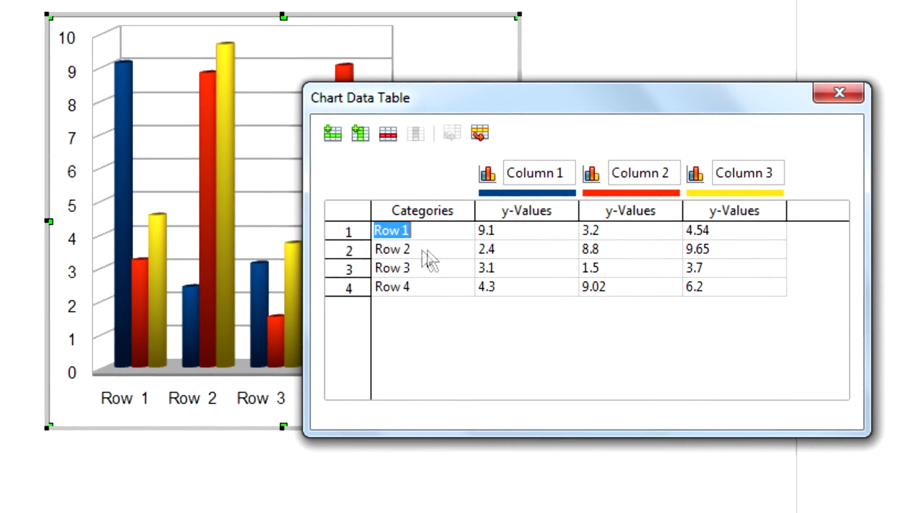
{"action": "double_click", "coordinate": [440, 234]}
{"action": "type", "text": "silver"}
{"action": "left_click", "coordinate": [421, 248]}
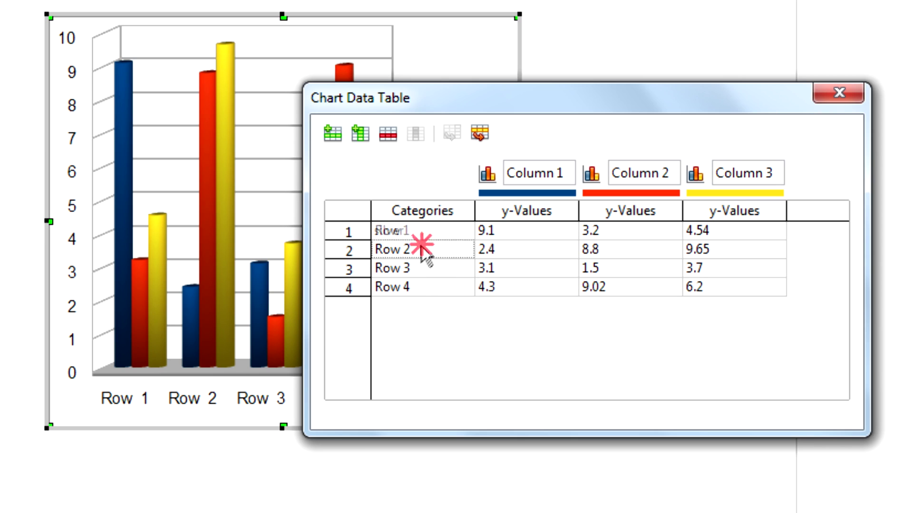
{"action": "type", "text": "gold"}
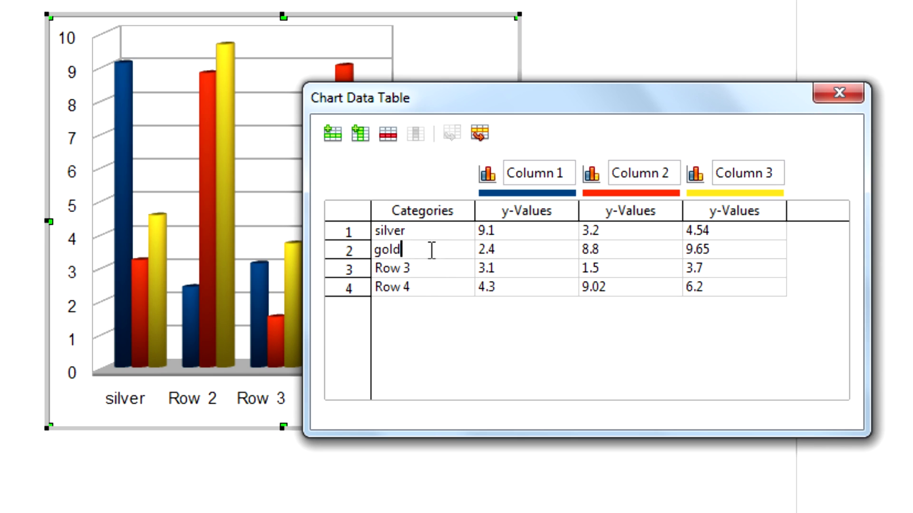
{"action": "left_click", "coordinate": [428, 271]}
{"action": "type", "text": "pl"}
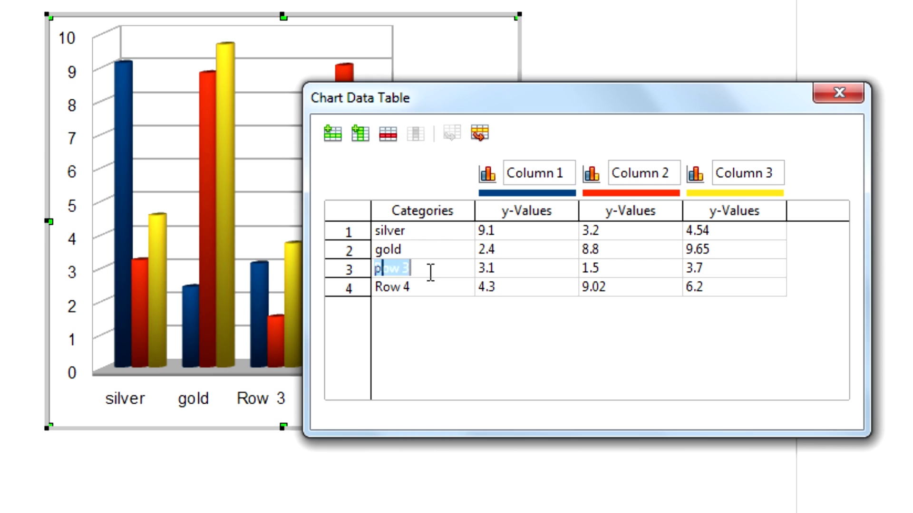
{"action": "type", "text": "atinum"}
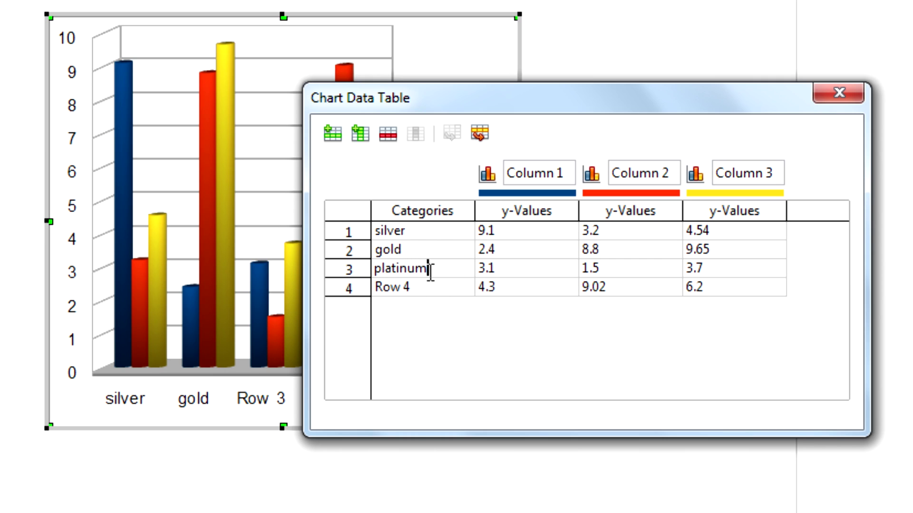
{"action": "left_click", "coordinate": [487, 354]}
- Delete the leftover Row 4 so the data table holds only three category rows
{"action": "left_click", "coordinate": [331, 140]}
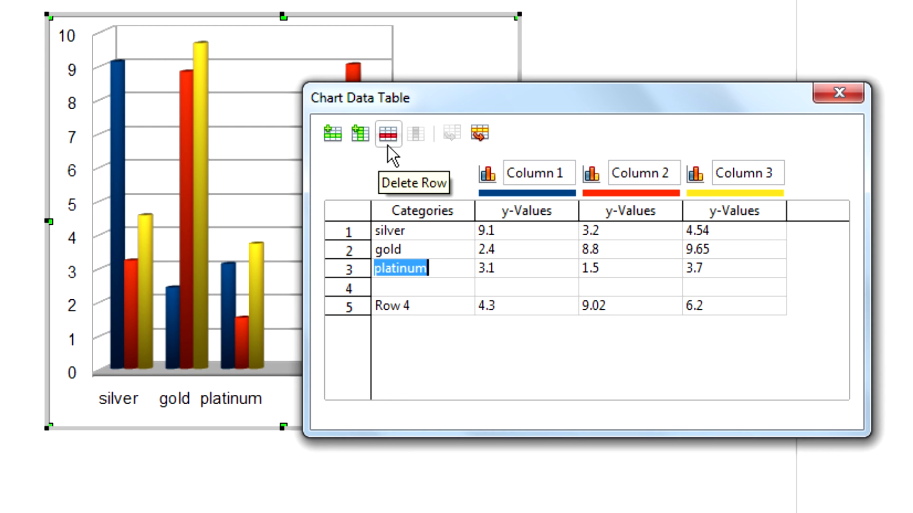
{"action": "left_click", "coordinate": [388, 134]}
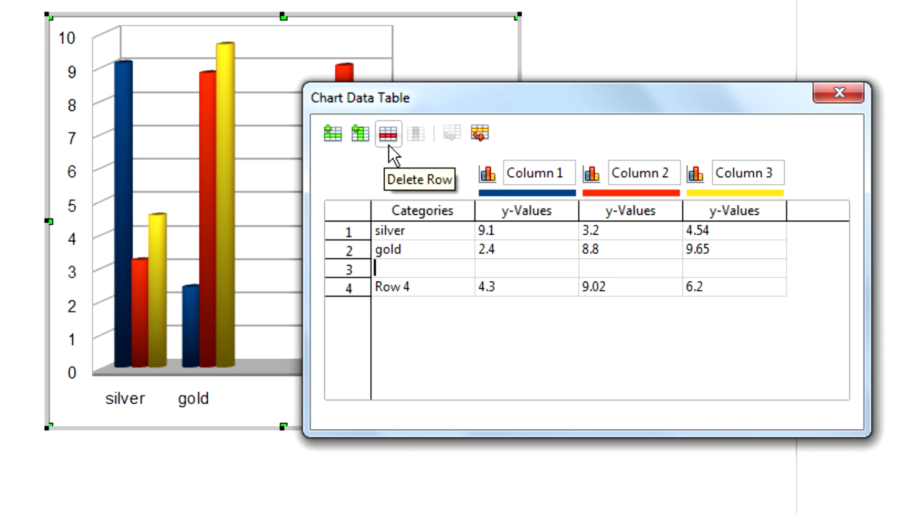
{"action": "left_click", "coordinate": [401, 287]}
{"action": "left_click", "coordinate": [389, 139]}
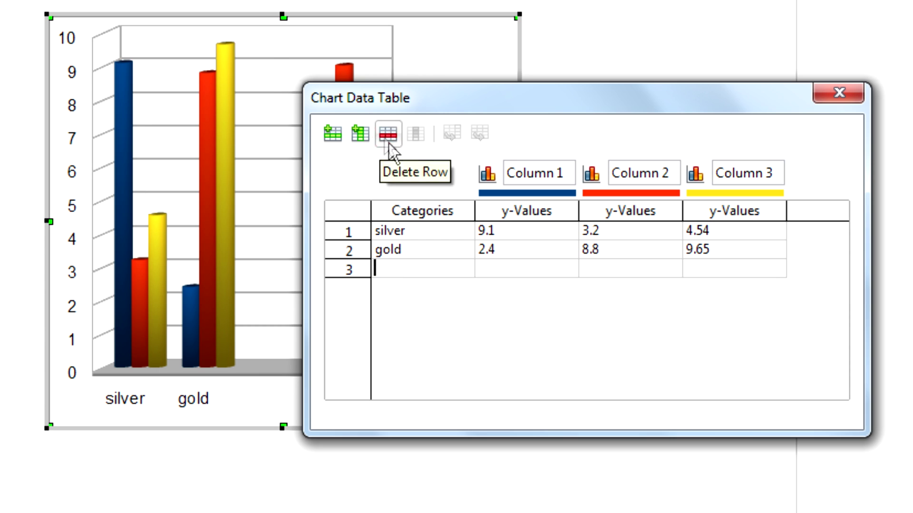
{"action": "type", "text": "pl"}
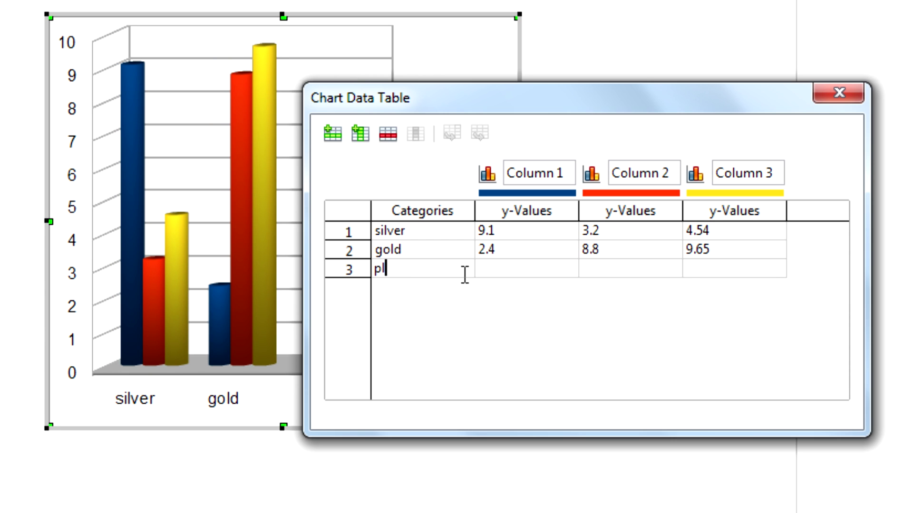
{"action": "type", "text": "atinum"}
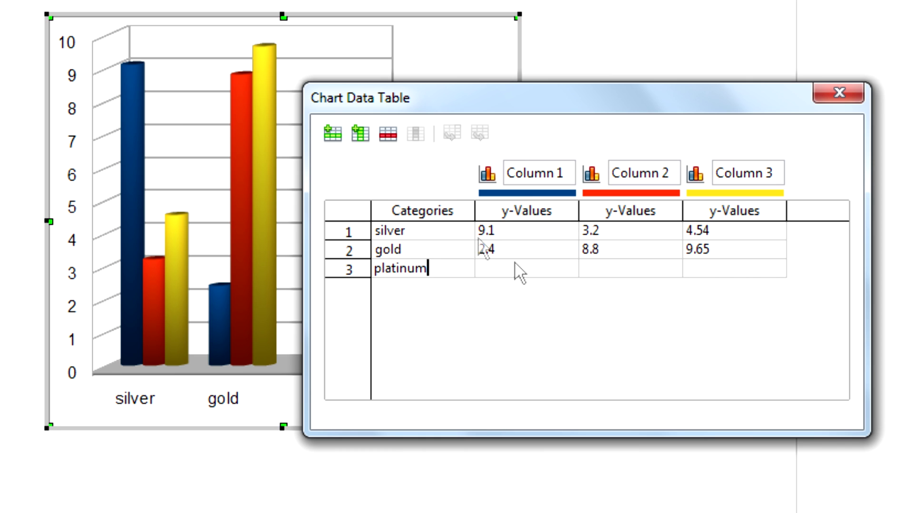
- Enter Column 1 values silver 10, gold 9, platinum 4; silver Column 2 7; platinum 9 and 6
{"action": "left_click", "coordinate": [489, 230]}
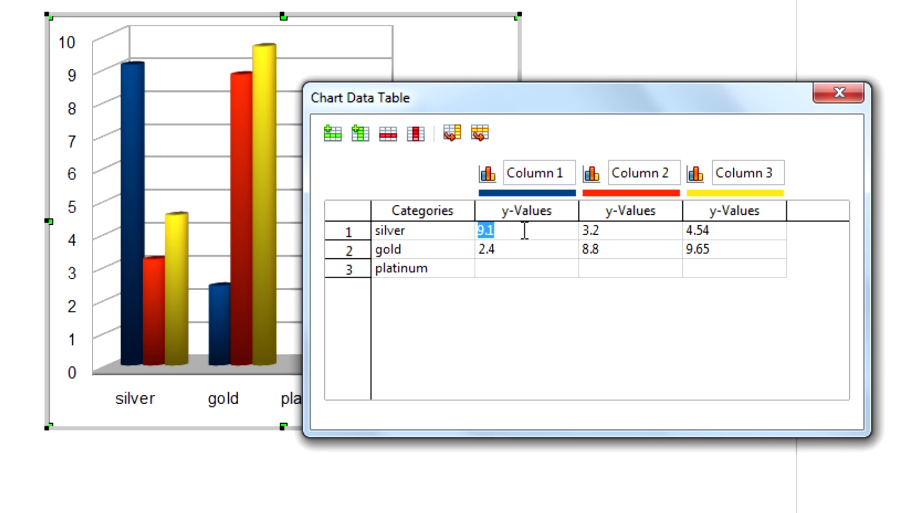
{"action": "type", "text": "10"}
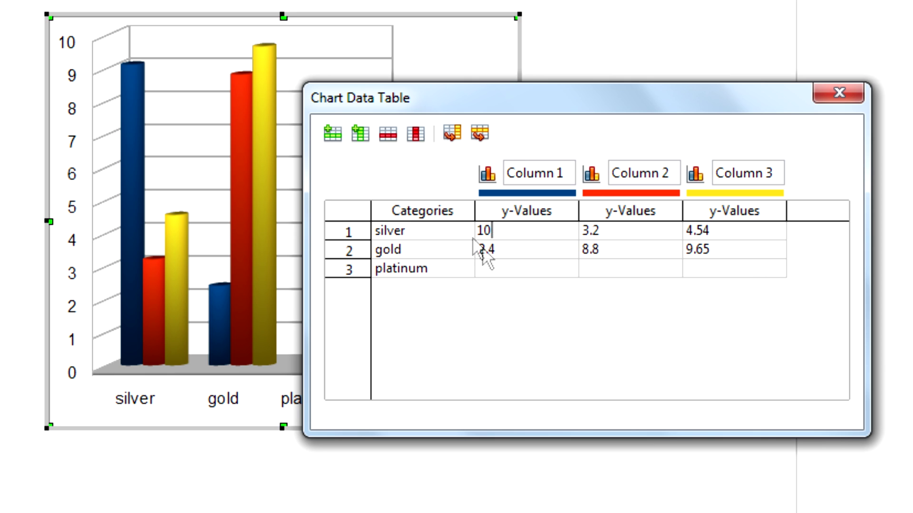
{"action": "left_click", "coordinate": [488, 257]}
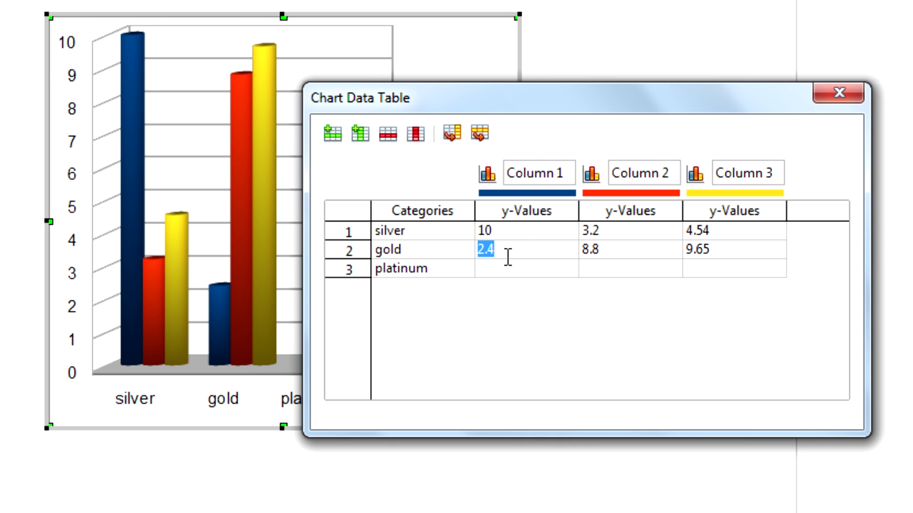
{"action": "type", "text": "9"}
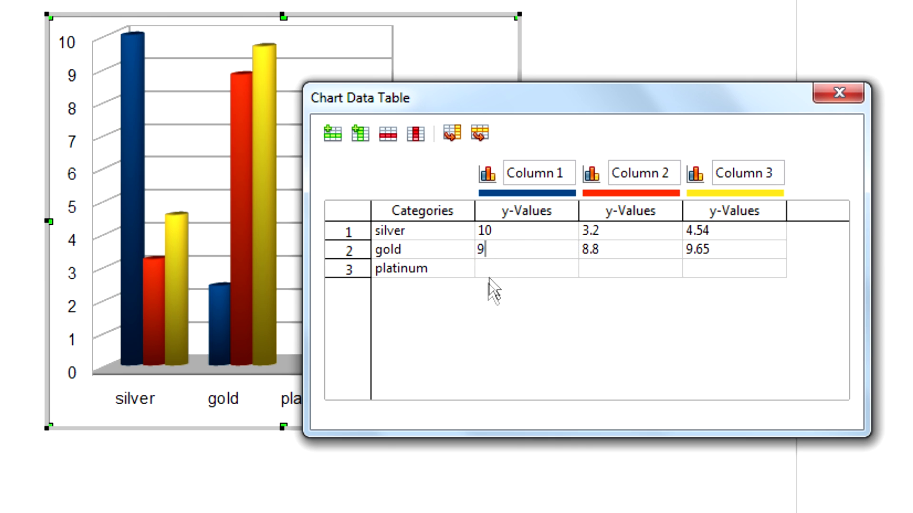
{"action": "left_click", "coordinate": [497, 280]}
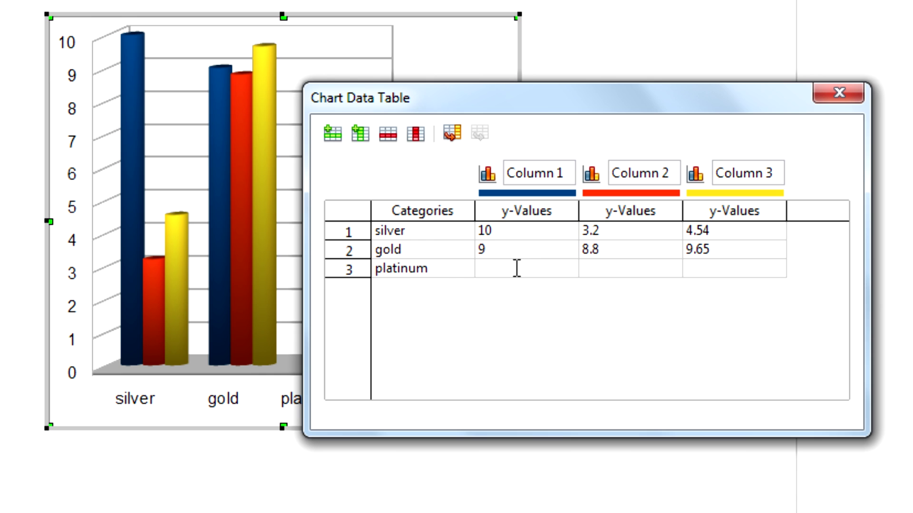
{"action": "type", "text": "4"}
{"action": "left_click", "coordinate": [605, 232]}
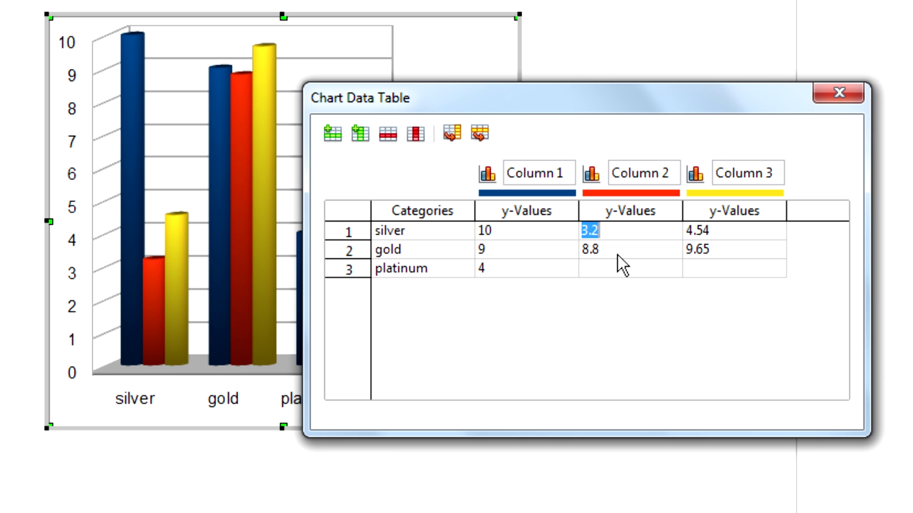
{"action": "type", "text": "7"}
{"action": "key", "text": "Return"}
{"action": "left_click", "coordinate": [612, 275]}
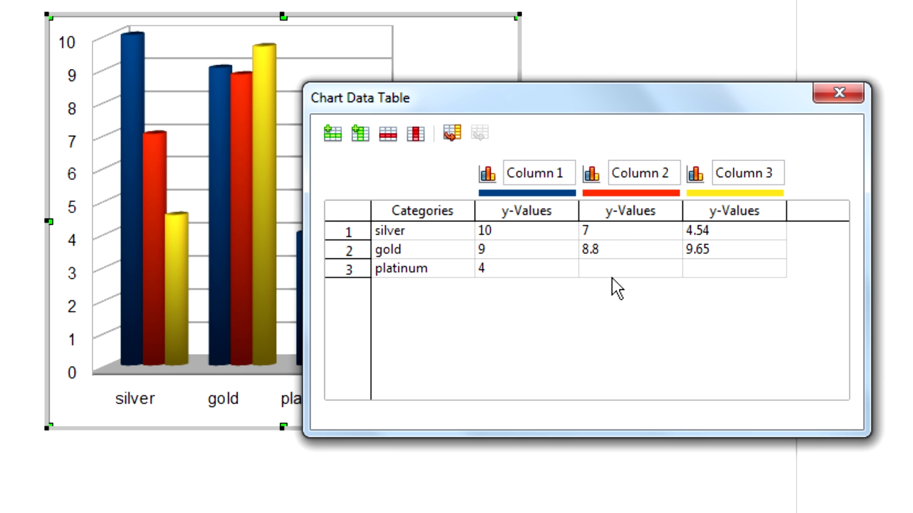
{"action": "type", "text": "9"}
{"action": "left_click", "coordinate": [713, 268]}
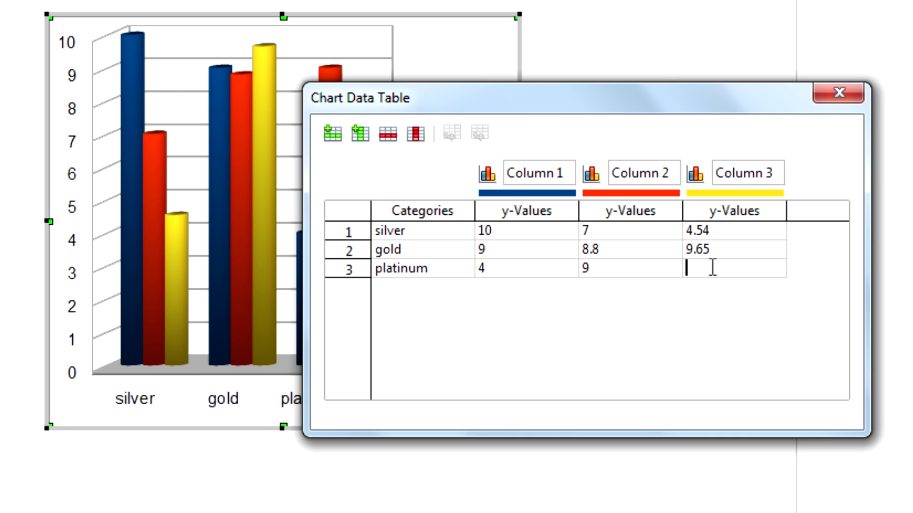
{"action": "type", "text": "6"}
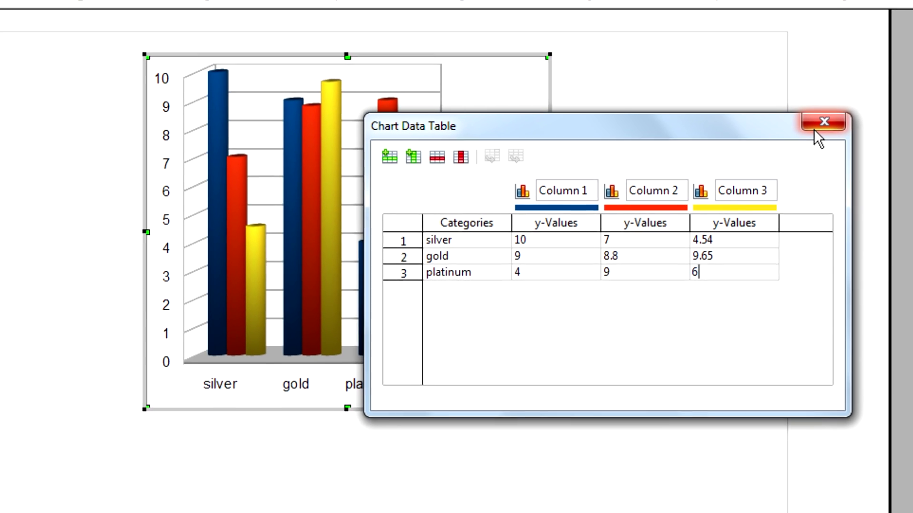
- Close the Chart Data Table and exit chart editing, deselecting the chart
{"action": "left_click", "coordinate": [816, 133]}
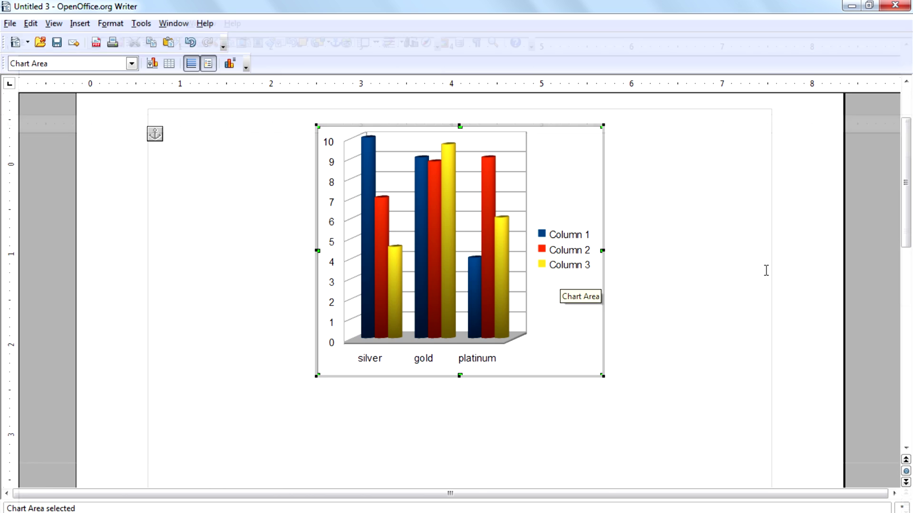
{"action": "key", "text": "Escape"}
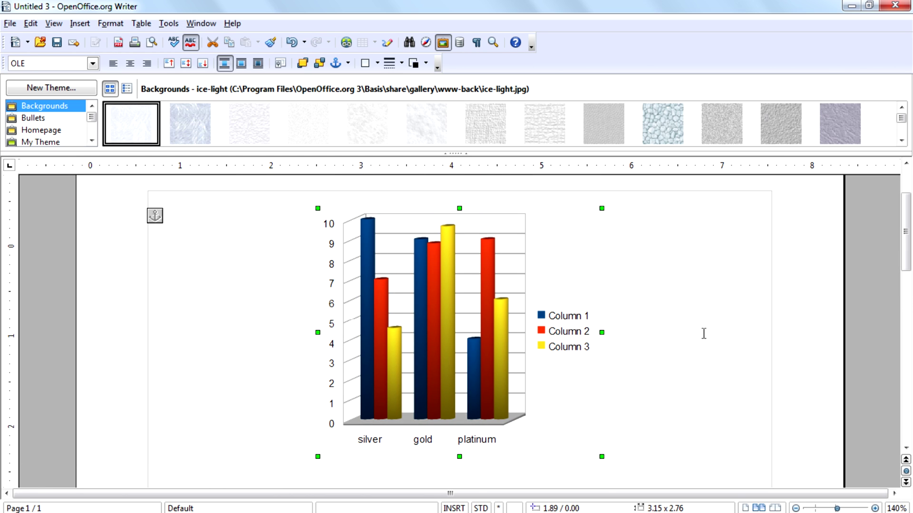
{"action": "key", "text": "Escape"}
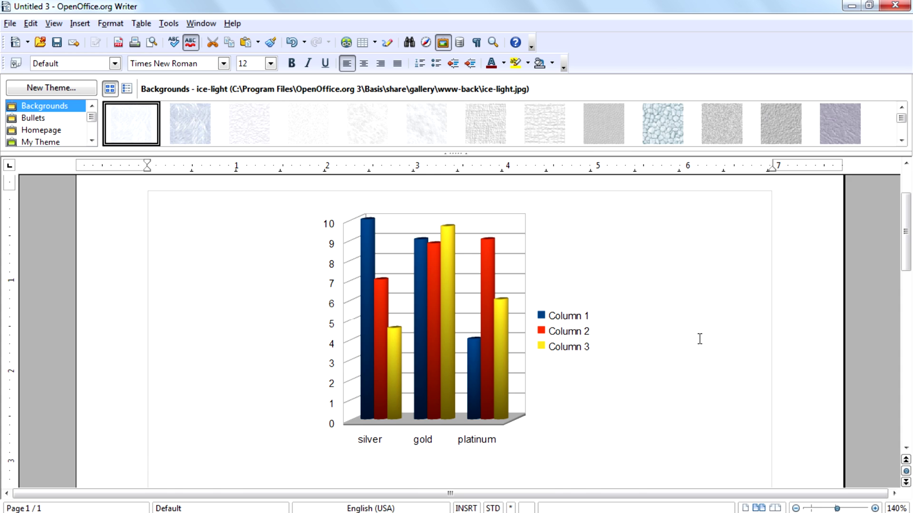